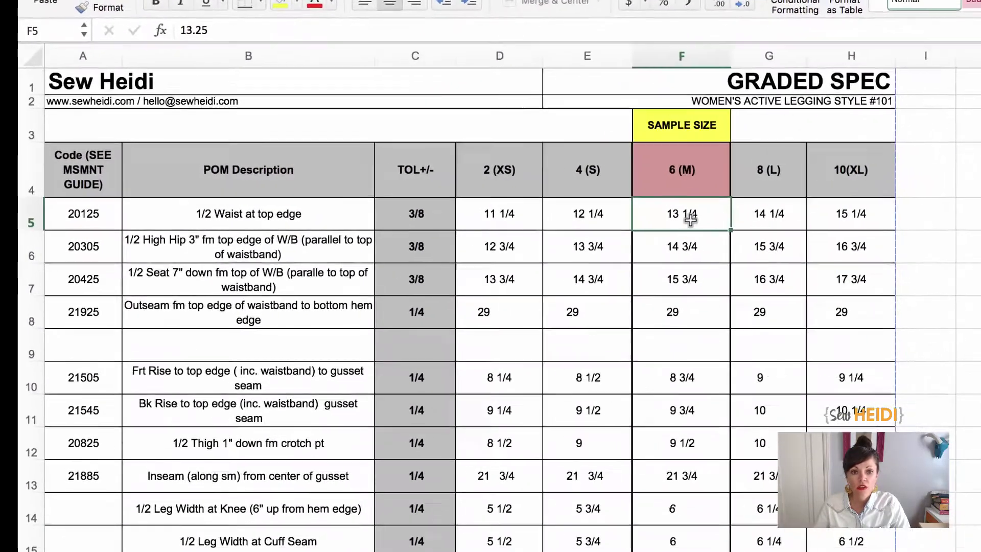
Review the sample-size waist, high hip and seat values, then clear the size 2 and 4 waist cells.
left_click(742, 255)
left_click(752, 299)
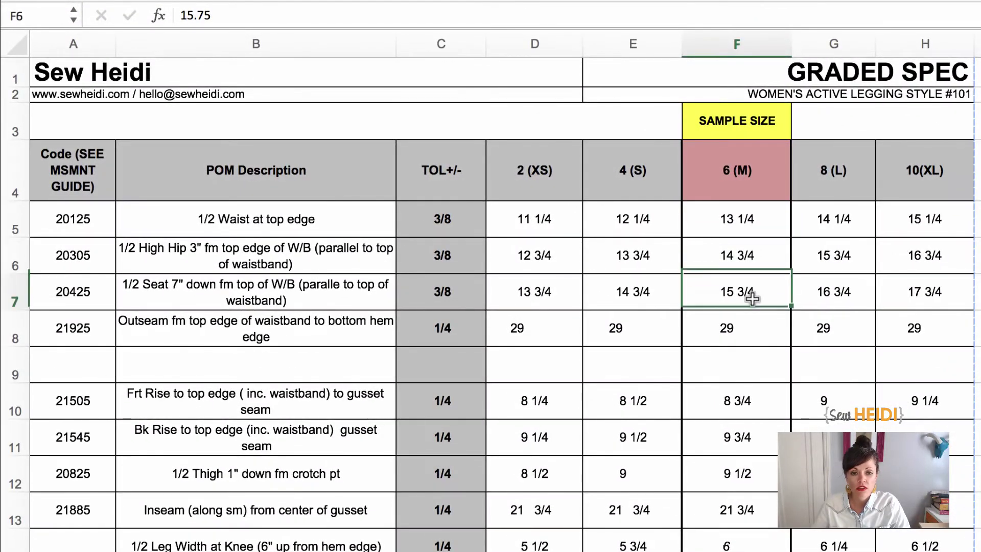
left_click(737, 227)
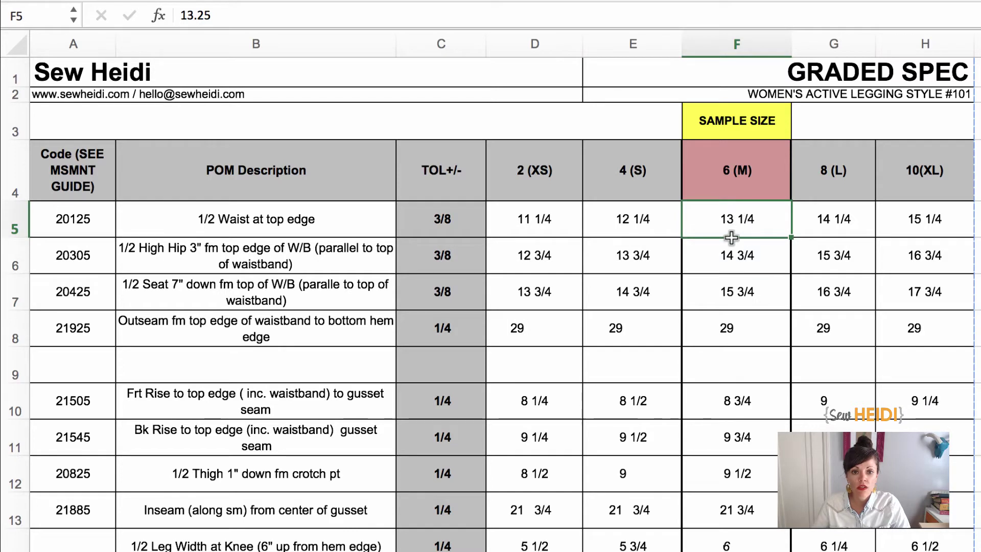
left_click(738, 254)
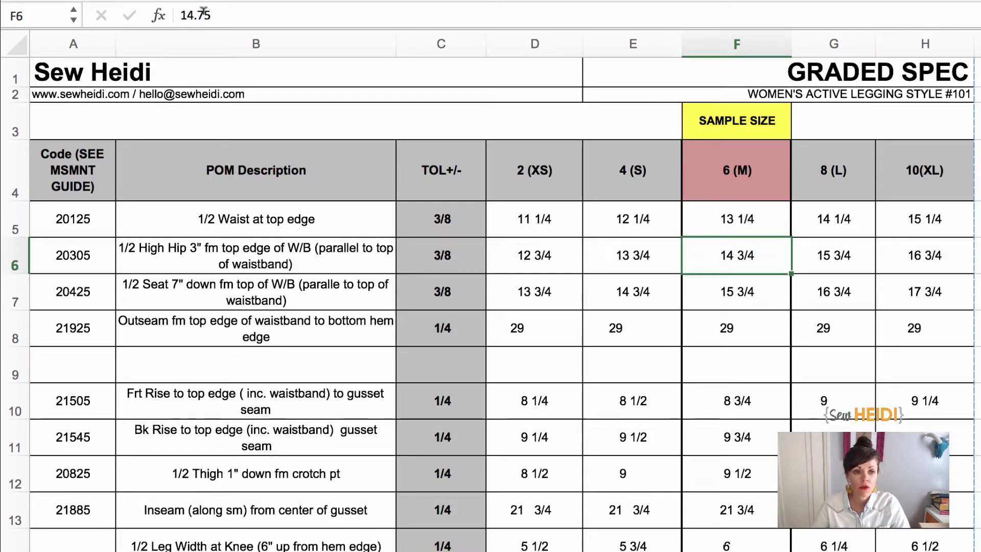
left_click(721, 214)
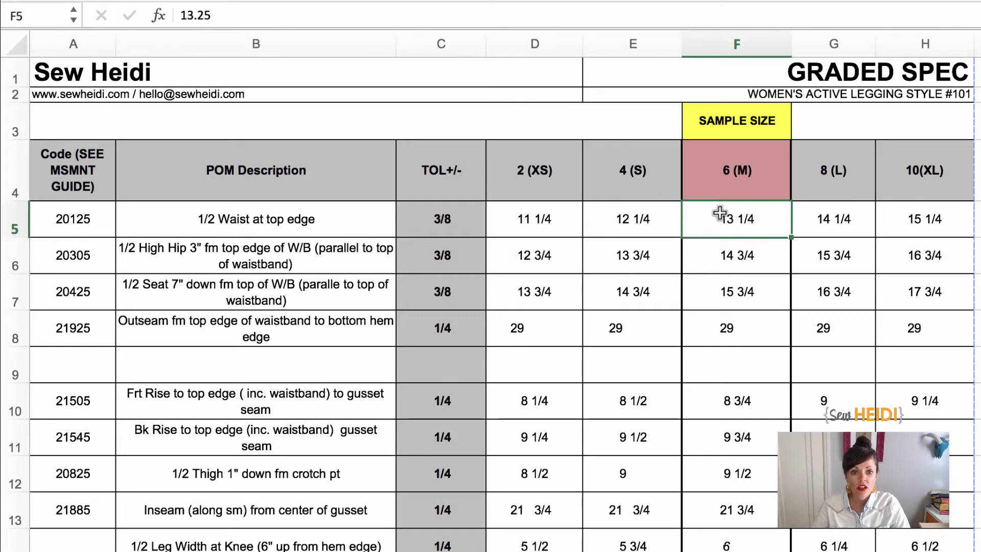
left_click(731, 294)
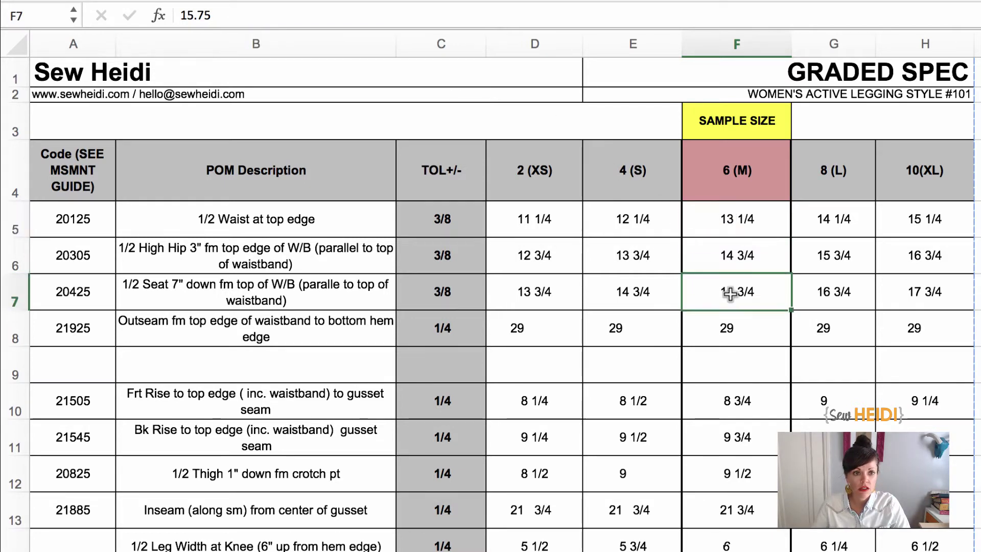
left_click(650, 217)
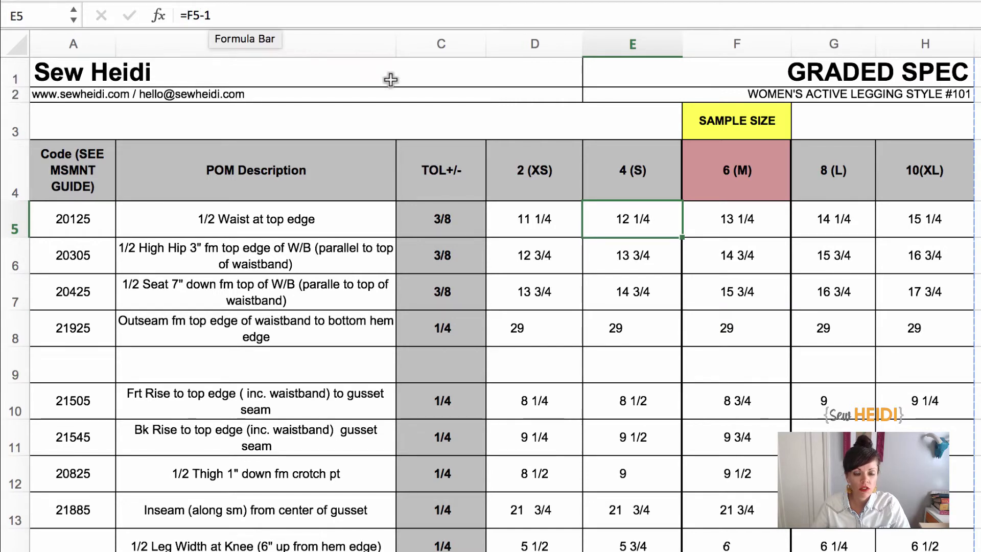
left_click(526, 217, "shift")
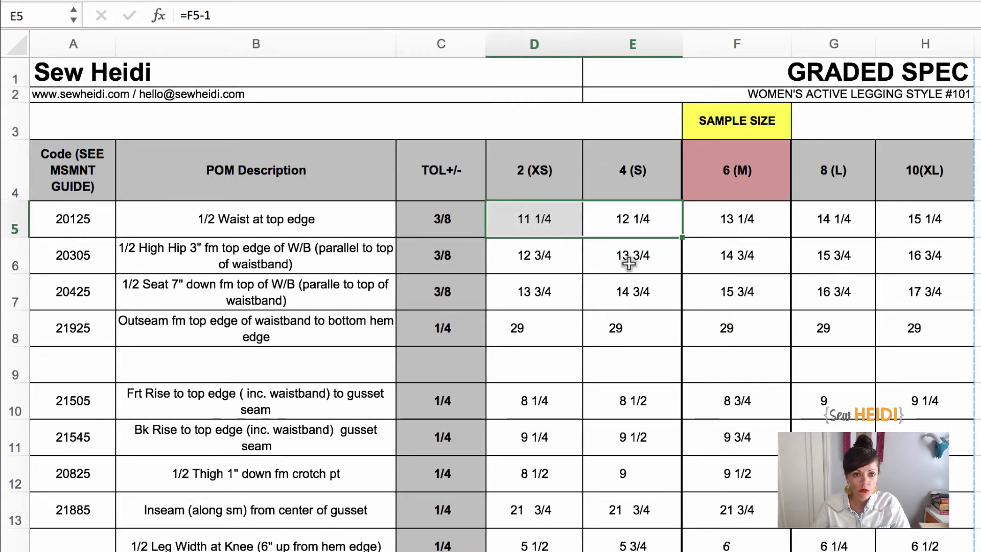
key("Delete")
left_click(727, 285)
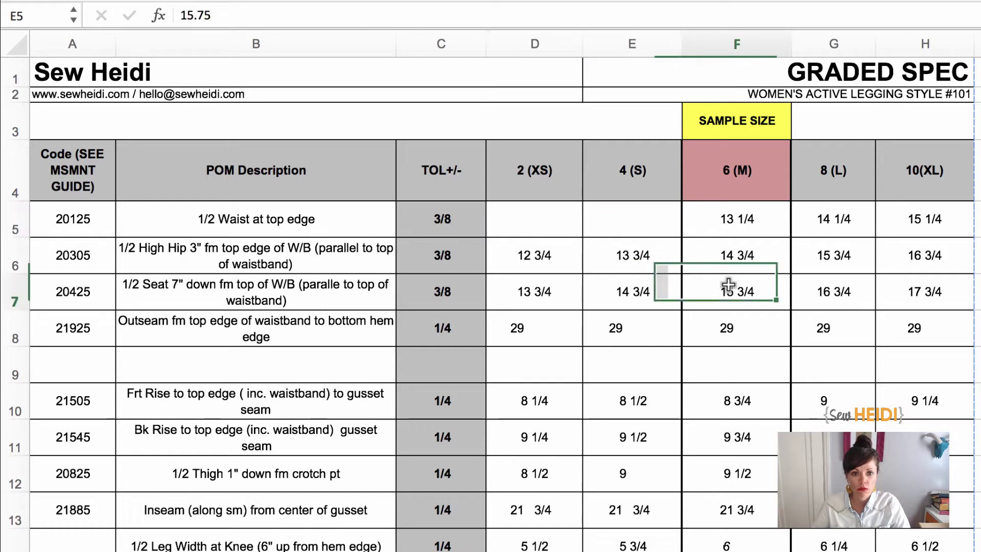
Make size 4 waist =F5-1 and size 2 waist =E5-1, giving 11 1/4 for size 2.
left_click(627, 229)
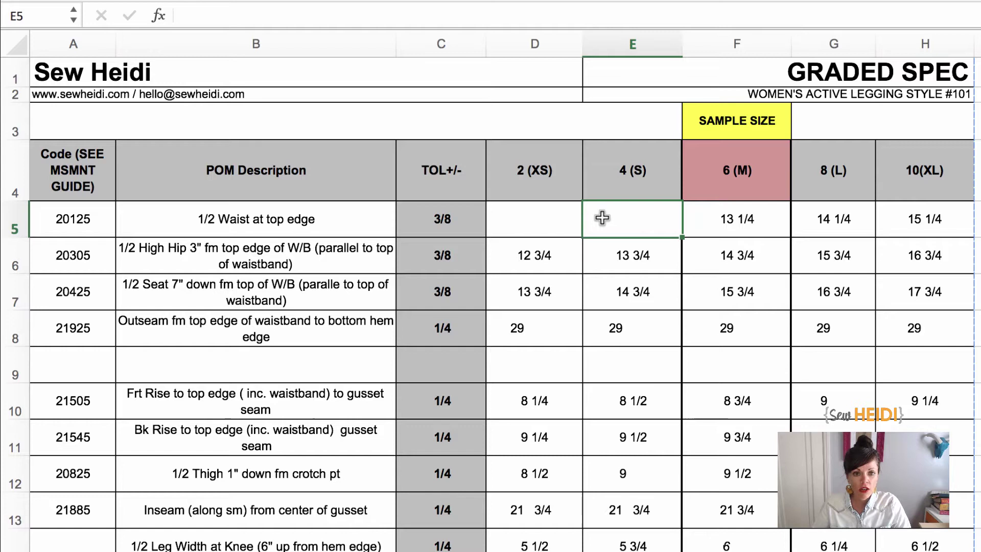
type("=")
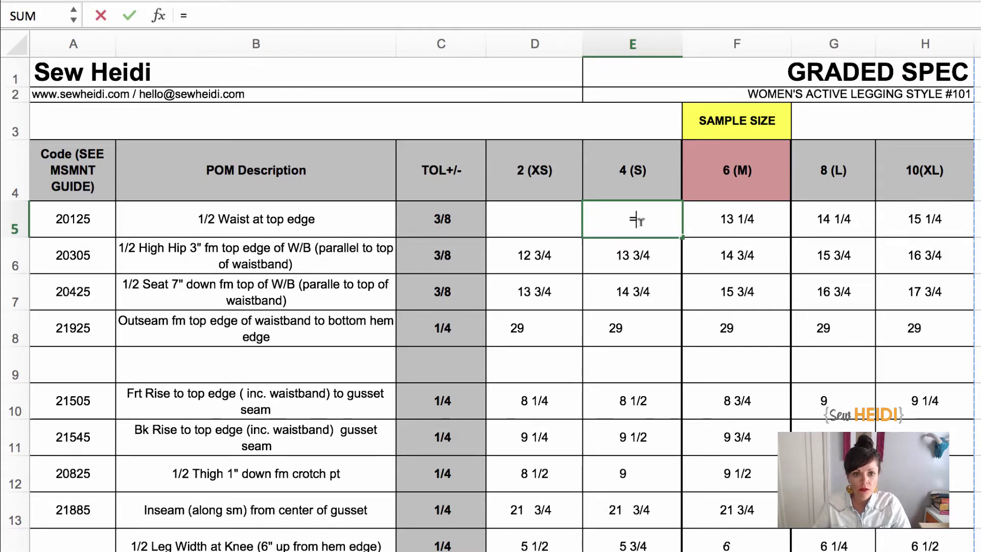
left_click(737, 217)
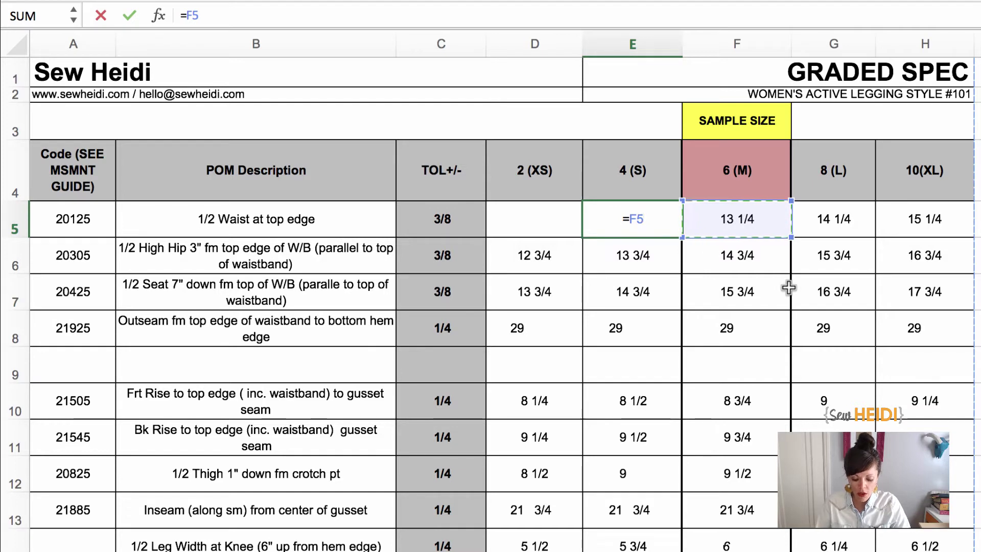
type("-1")
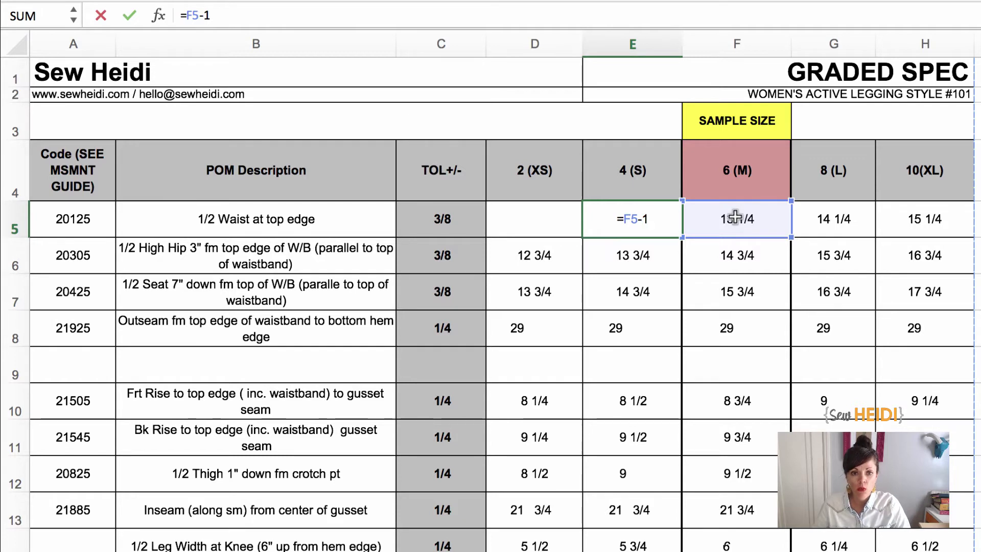
key("Return")
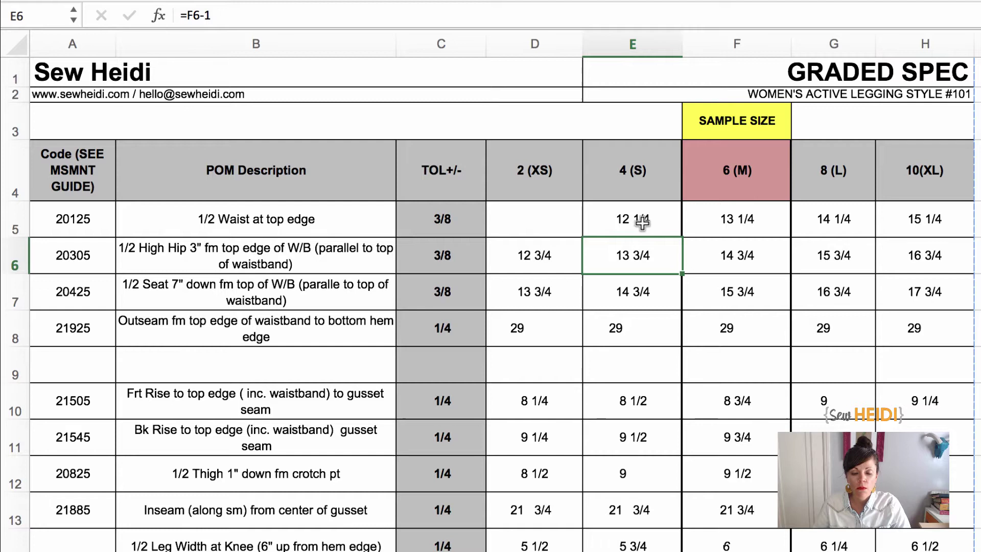
left_click(552, 229)
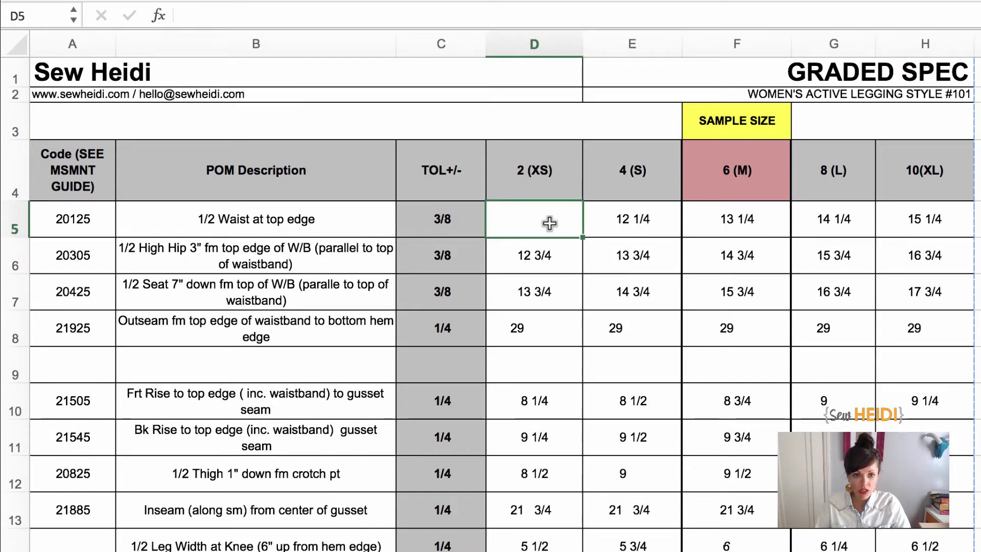
type("=")
left_click(635, 218)
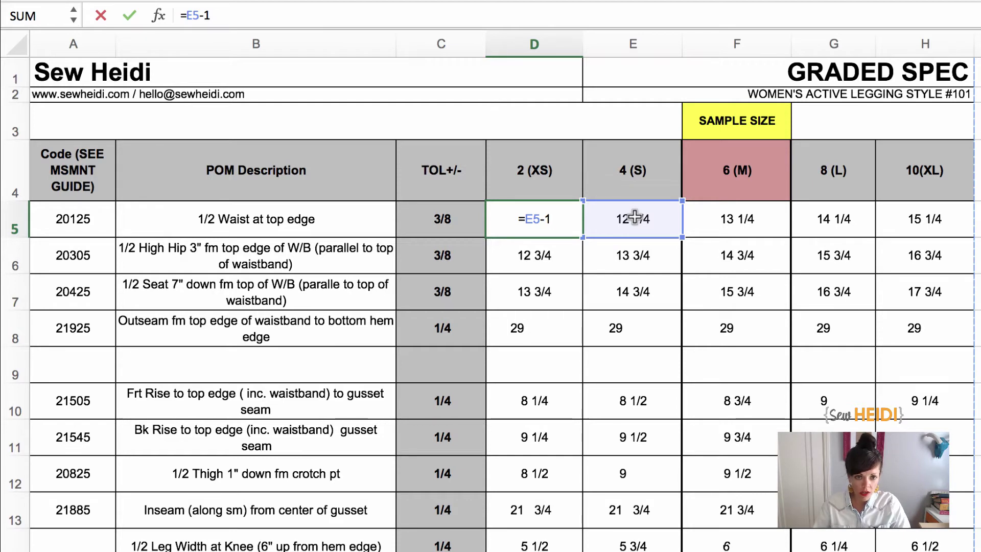
key("BackSpace")
type(".5")
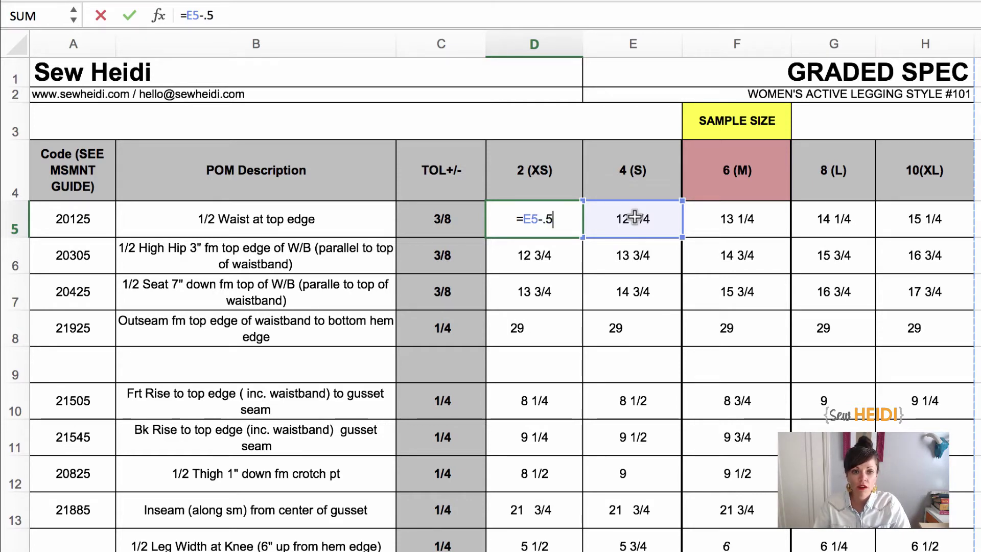
key("BackSpace")
type("1")
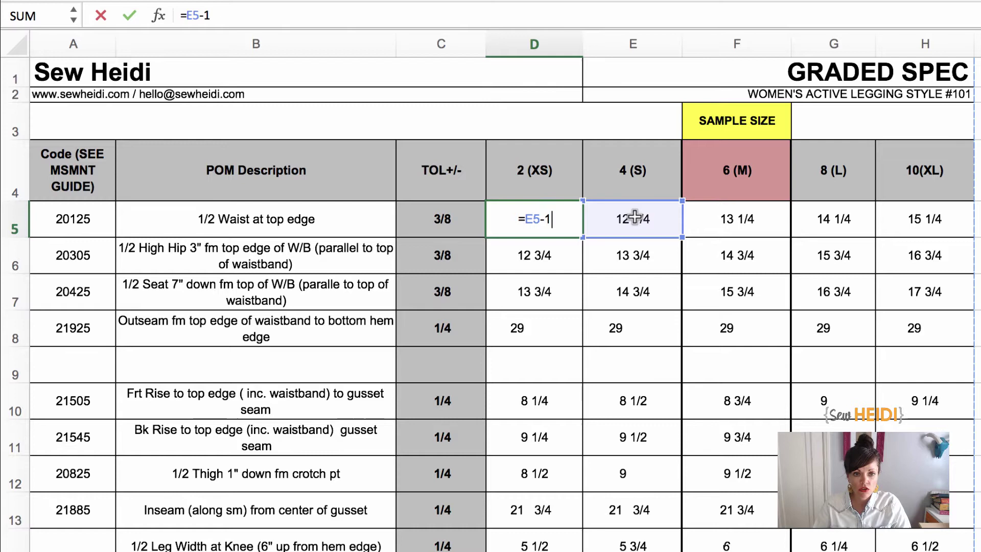
key("Return")
Clear the size 8 and 10 high hip cells and make size 8 =F6+1.
left_click(824, 260)
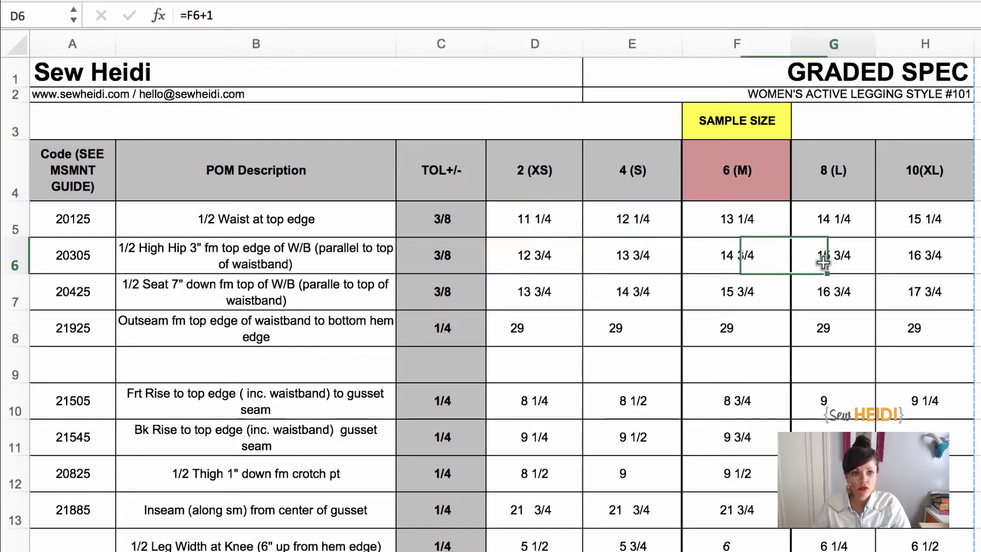
left_click_drag(907, 262, 842, 261)
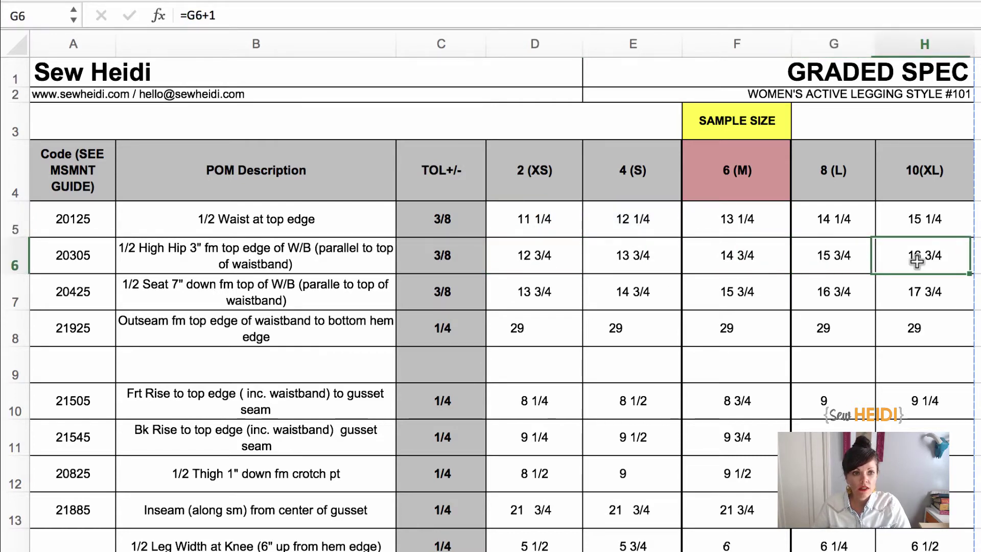
key("Delete")
left_click(841, 262)
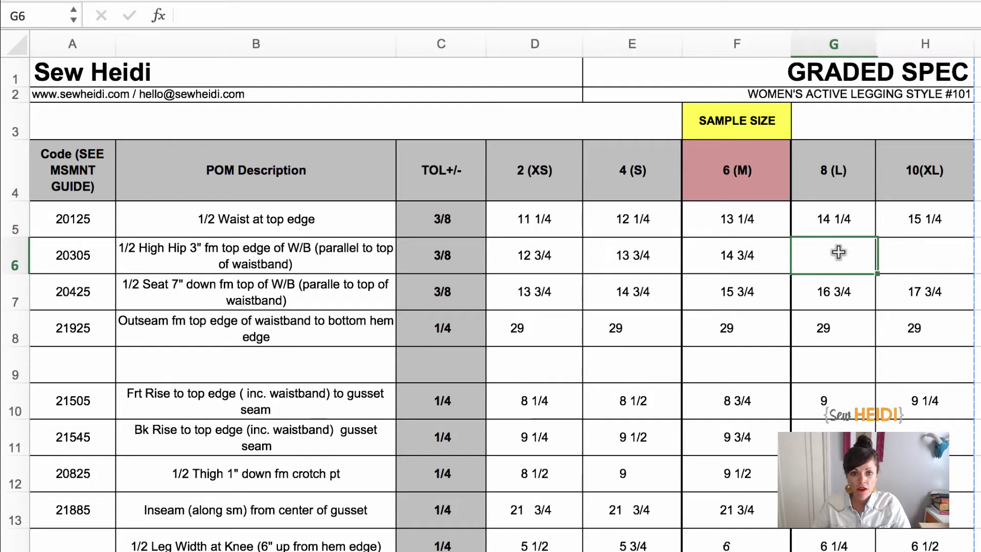
type("=")
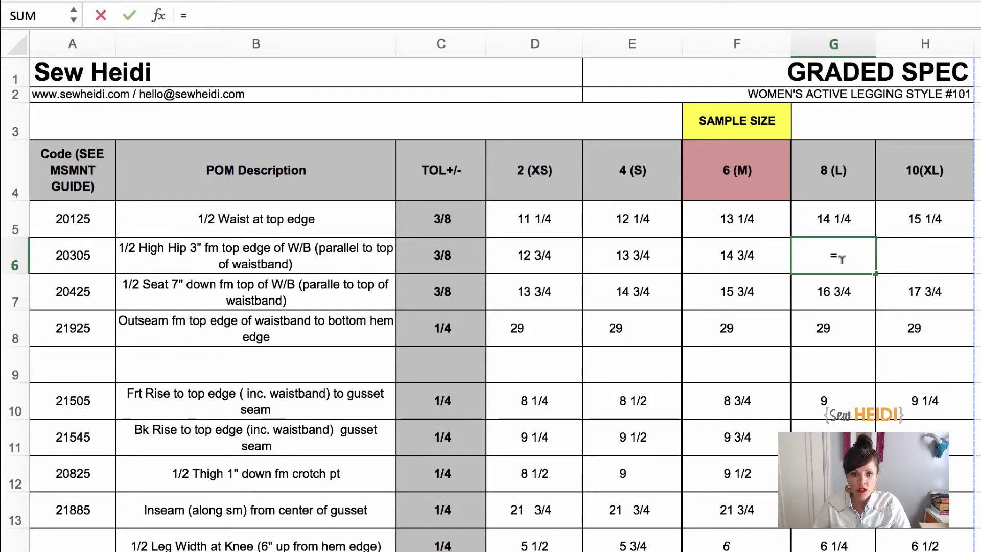
left_click(743, 260)
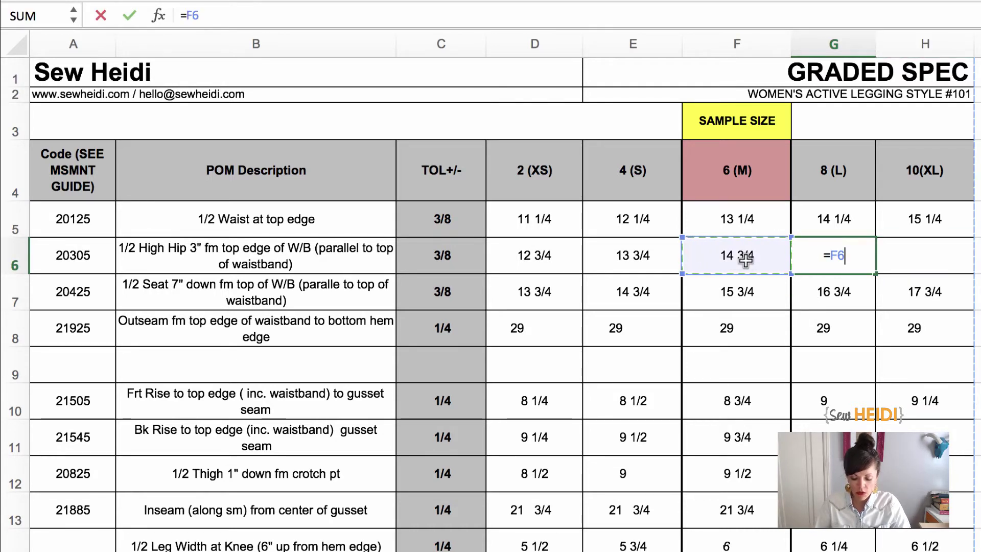
type("+1")
key("Return")
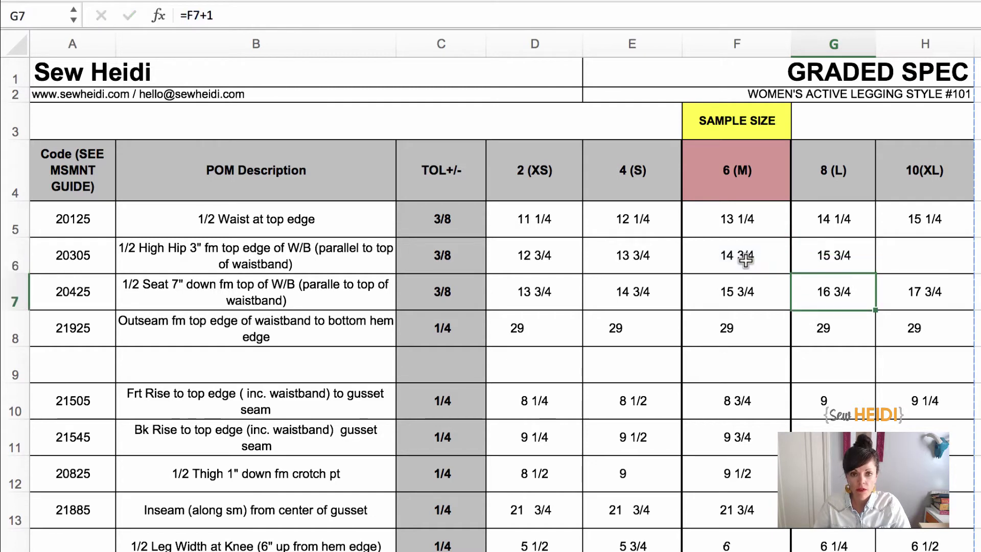
Make size 10 high hip =G6+1, reading 16 3/4, then recheck the sample size value.
left_click(921, 261)
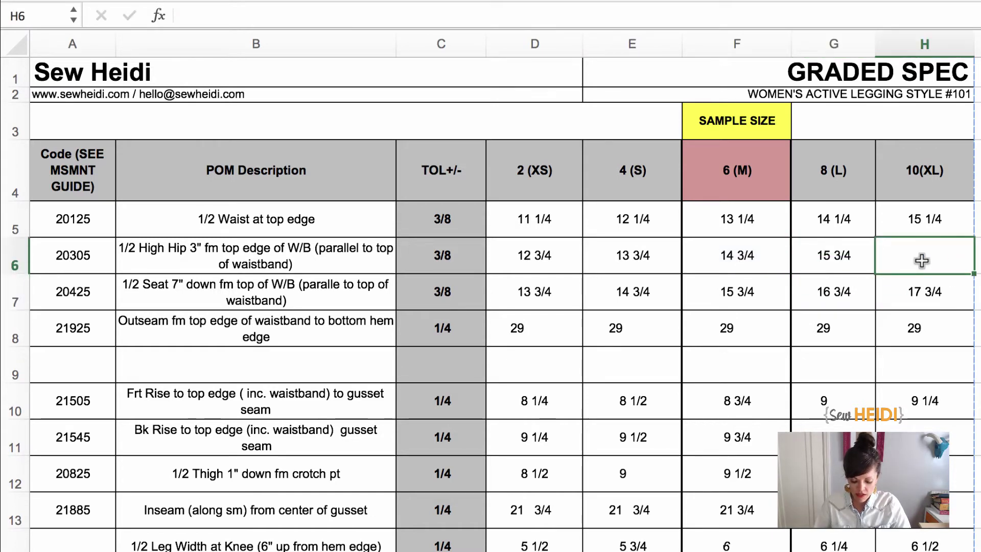
type("=")
left_click(871, 267)
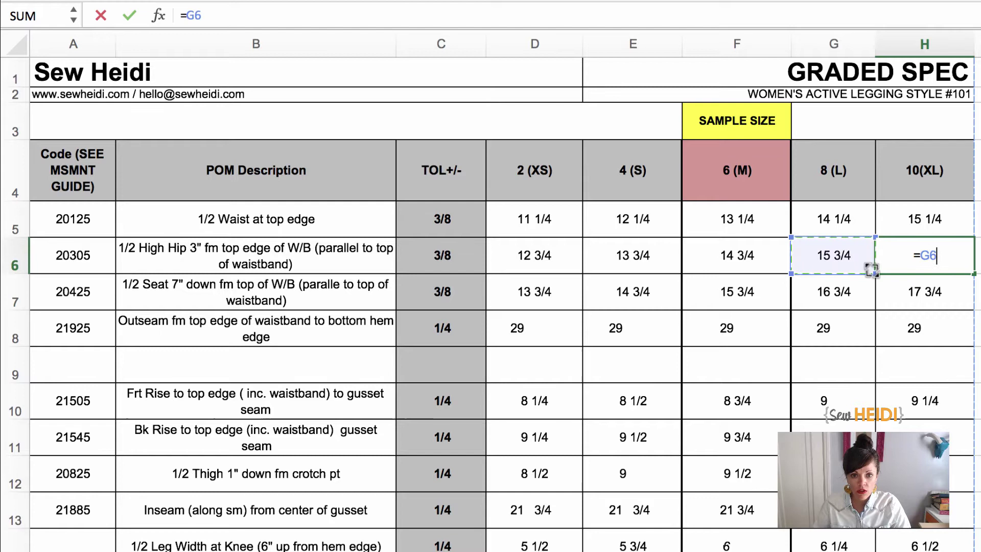
type("+1")
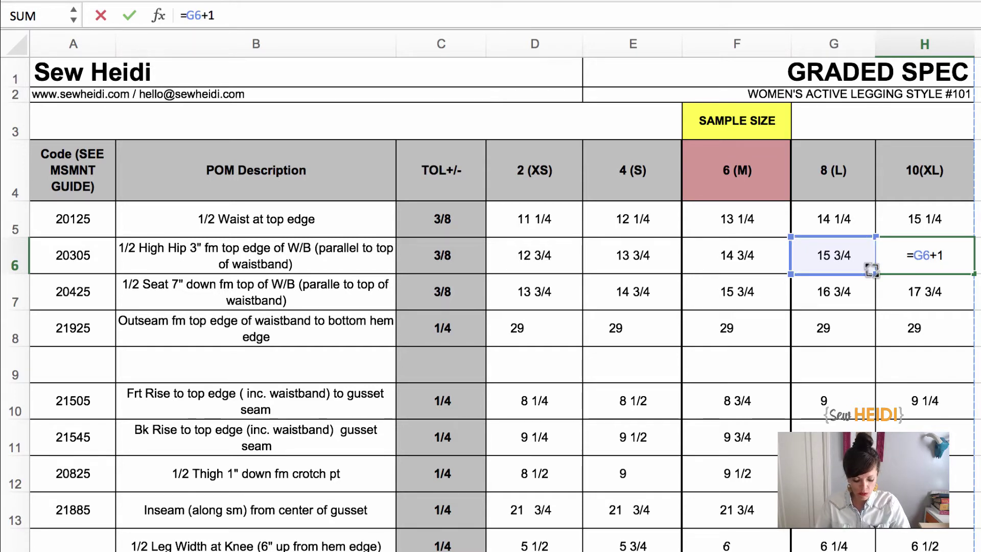
type(".25")
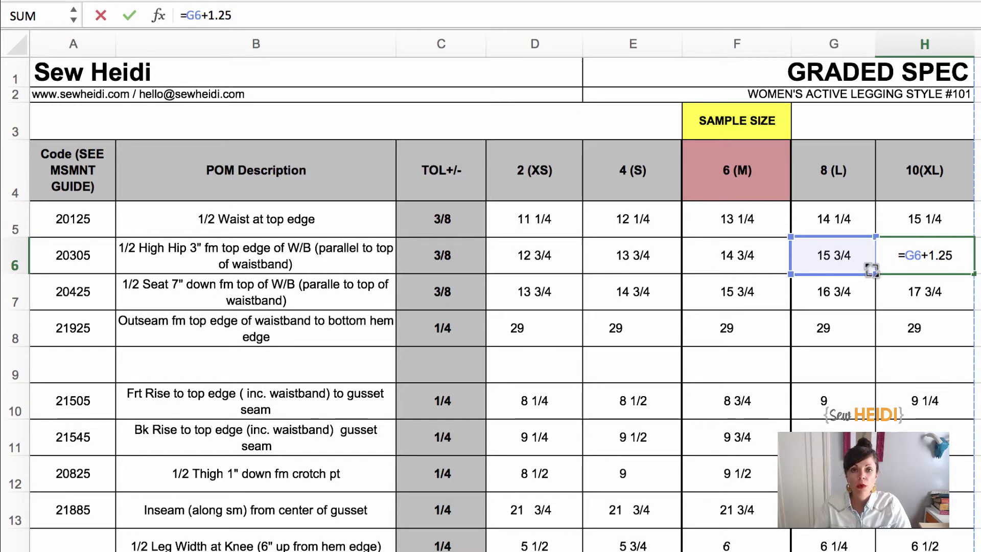
key("BackSpace")
key("BackSpace")
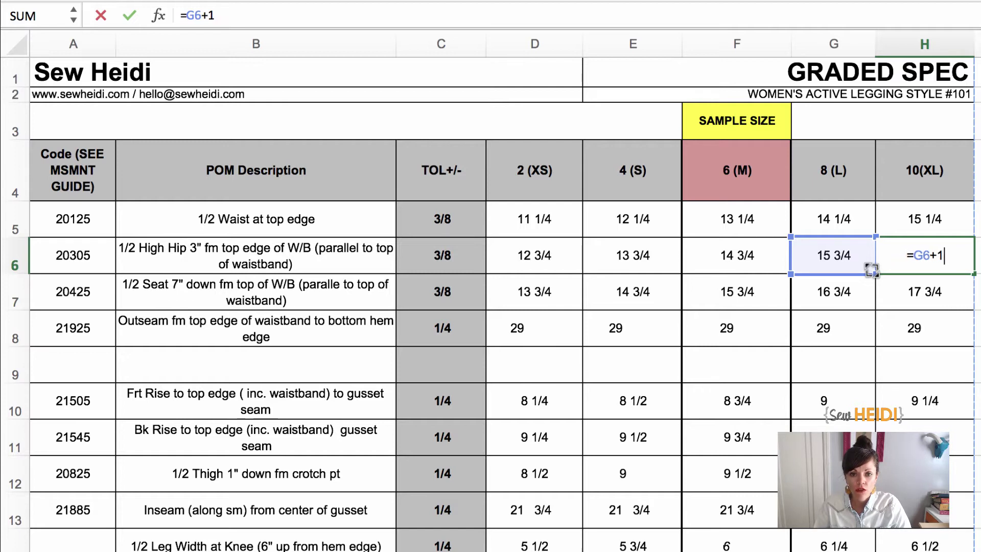
key("Return")
left_click(732, 256)
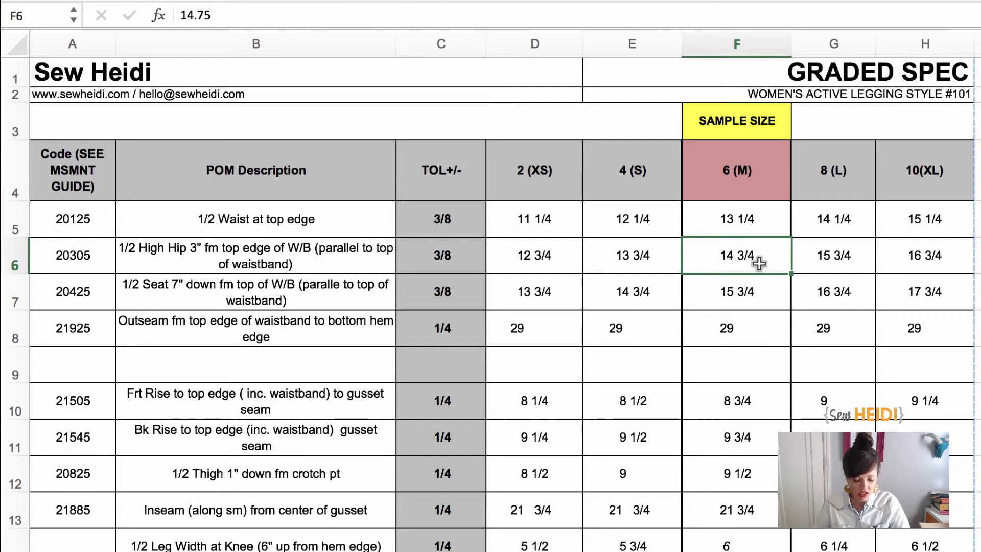
type("1")
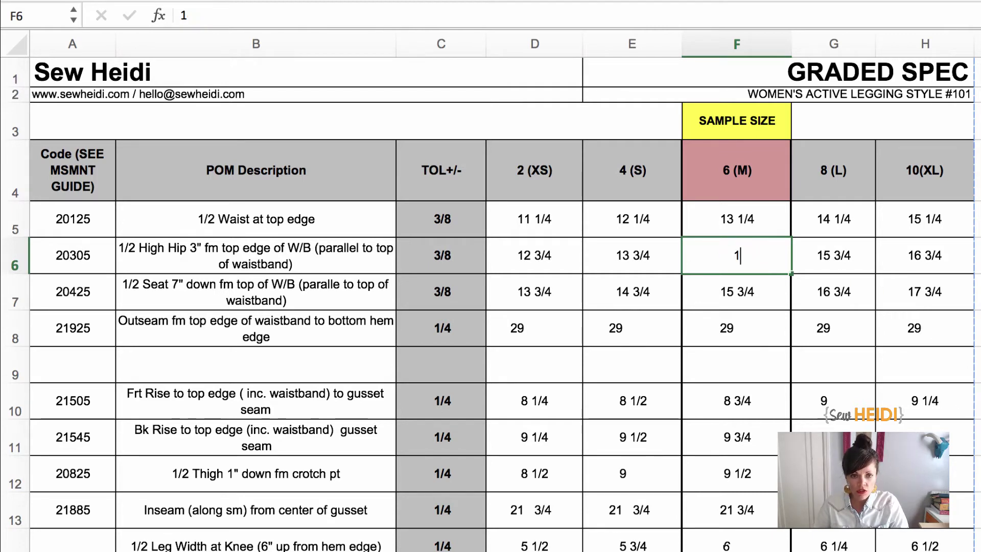
type("4 1/")
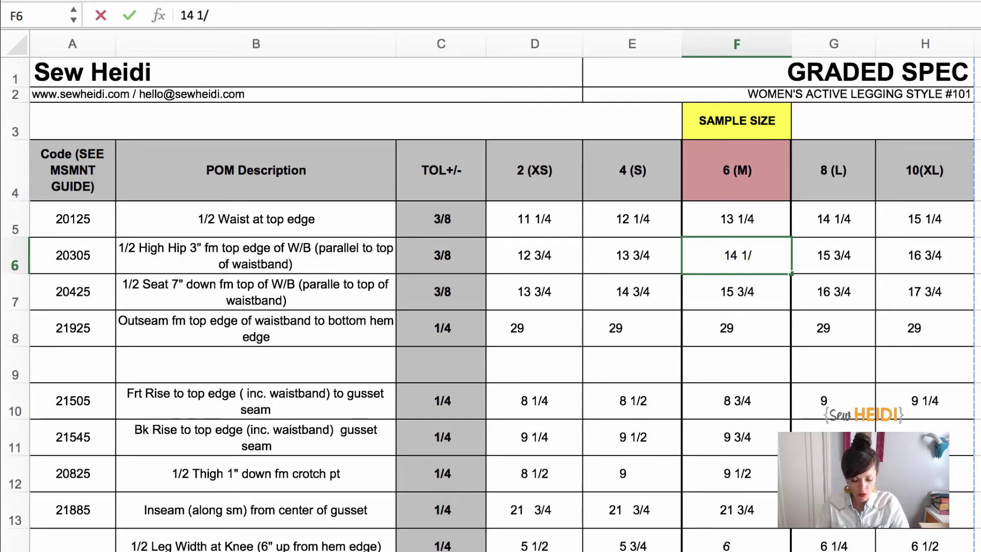
type("4")
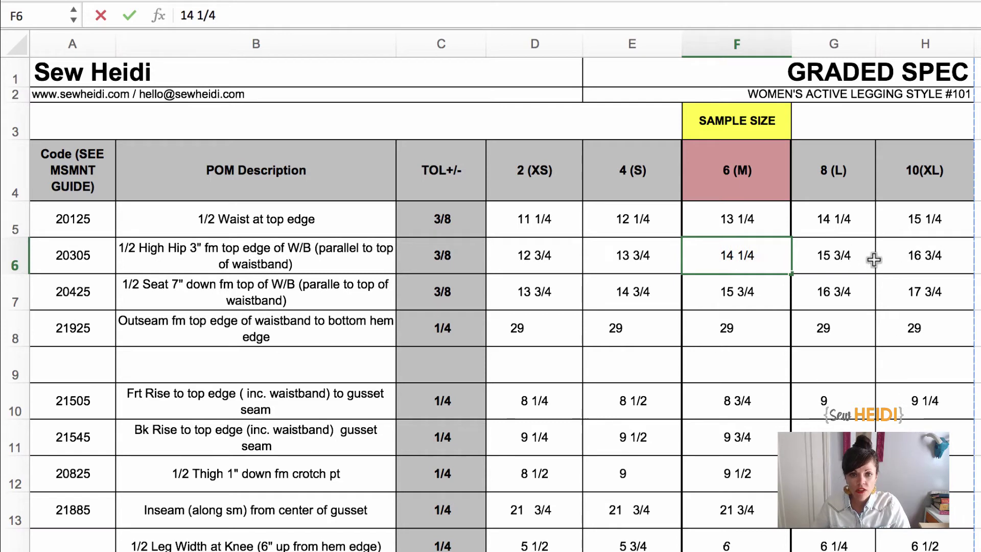
Enter 14 1/4 as the size 6 high hip and verify sizes 8 and 10 regrade from it.
key("Return")
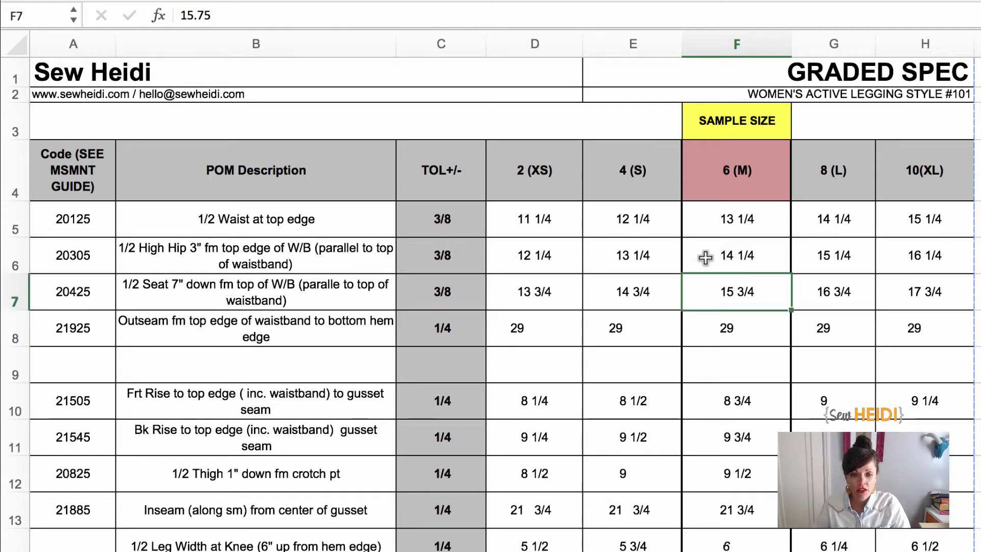
left_click(843, 252)
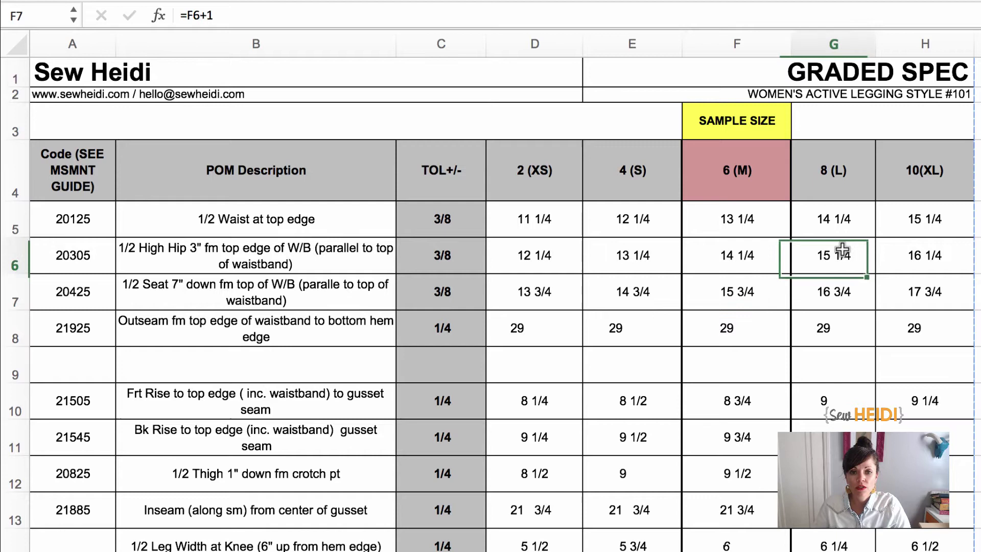
left_click(923, 256)
left_click(752, 258)
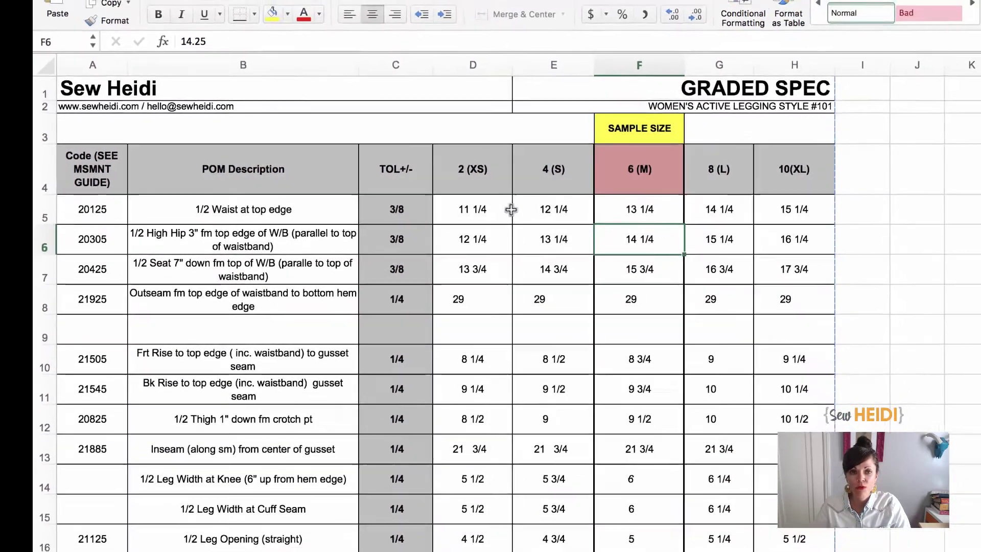
Check the size 4 high hip formula, then move to the 1ST PROTO sheet.
left_click(595, 258)
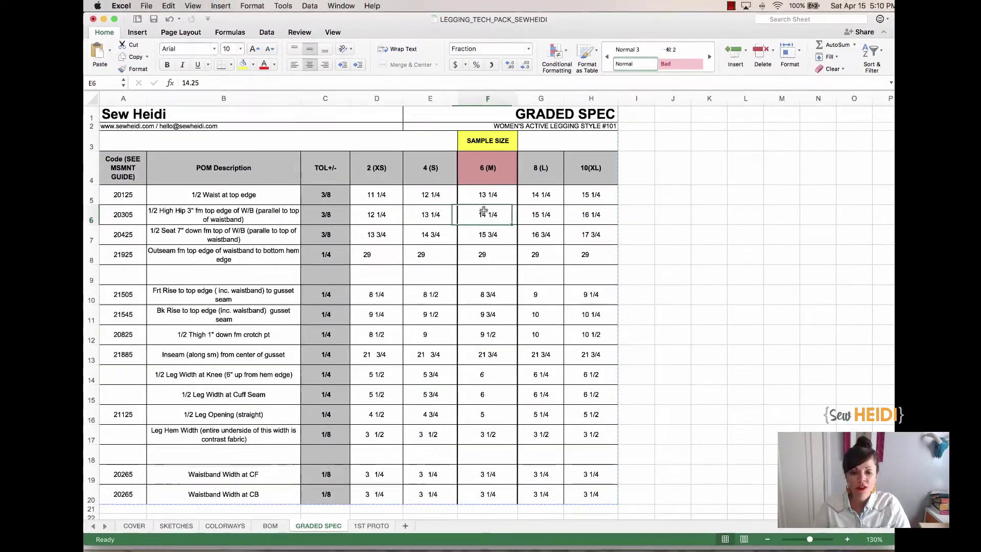
left_click(483, 212)
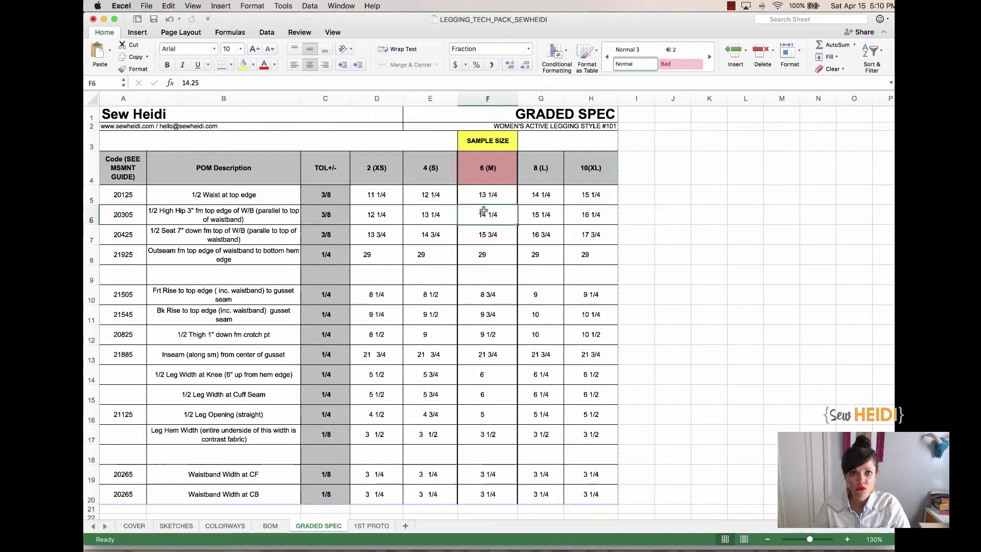
left_click(368, 526)
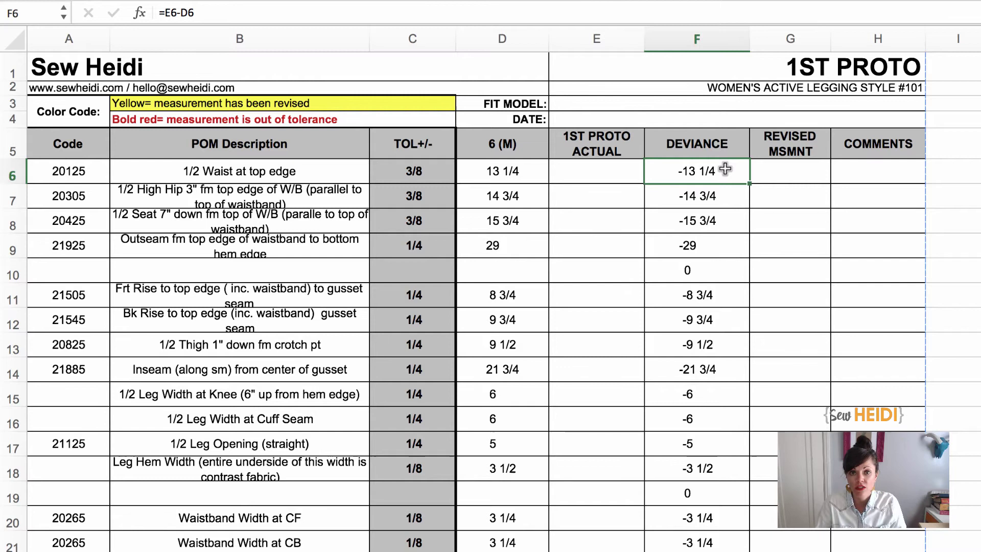
Record a waist 1st proto actual of 14 and inspect the waist and high hip deviance formulas.
left_click(596, 173)
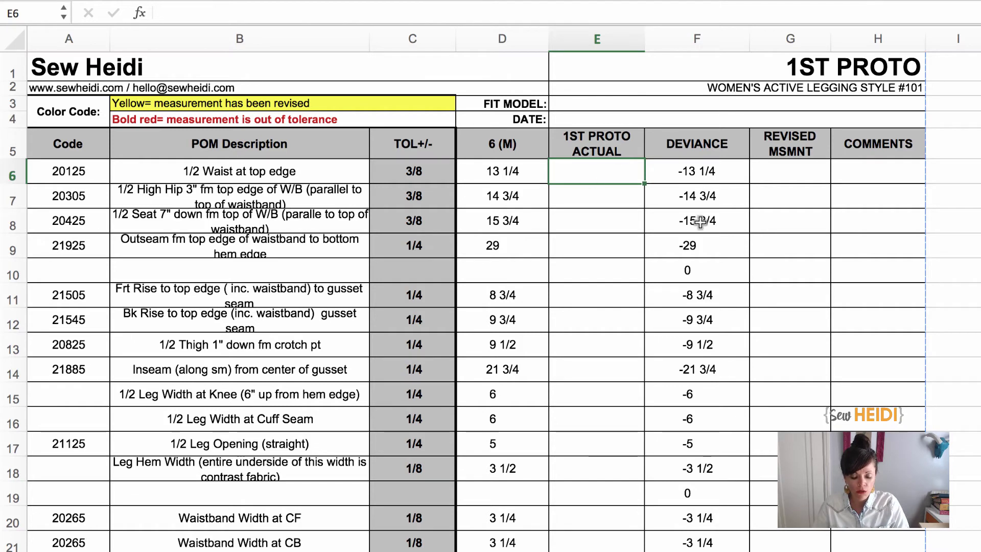
type("1")
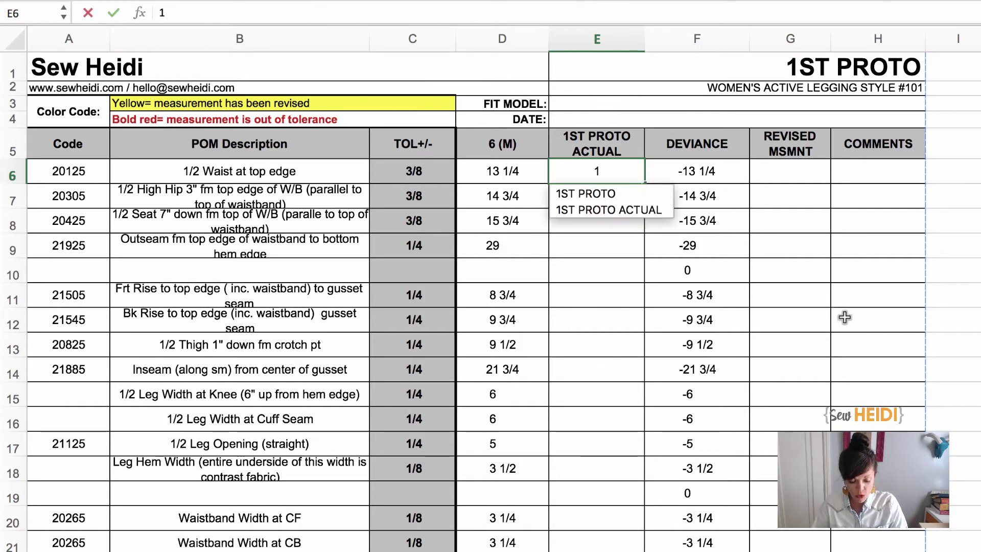
type("4")
key("Return")
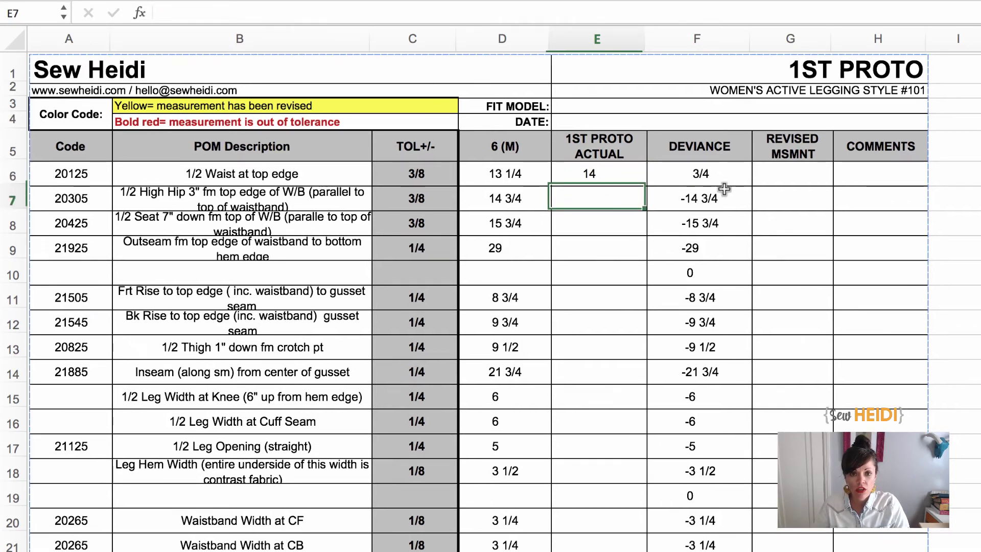
left_click(705, 174)
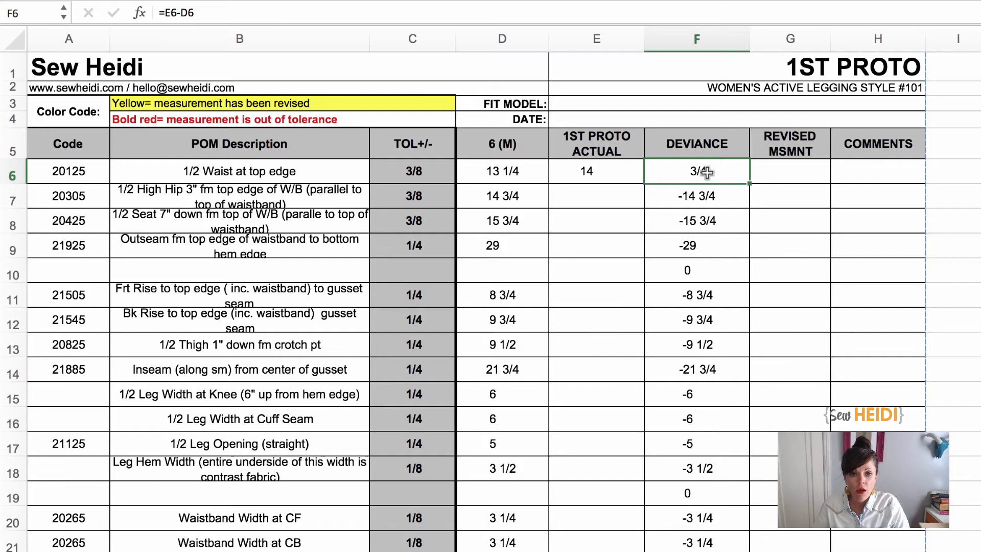
left_click(703, 197)
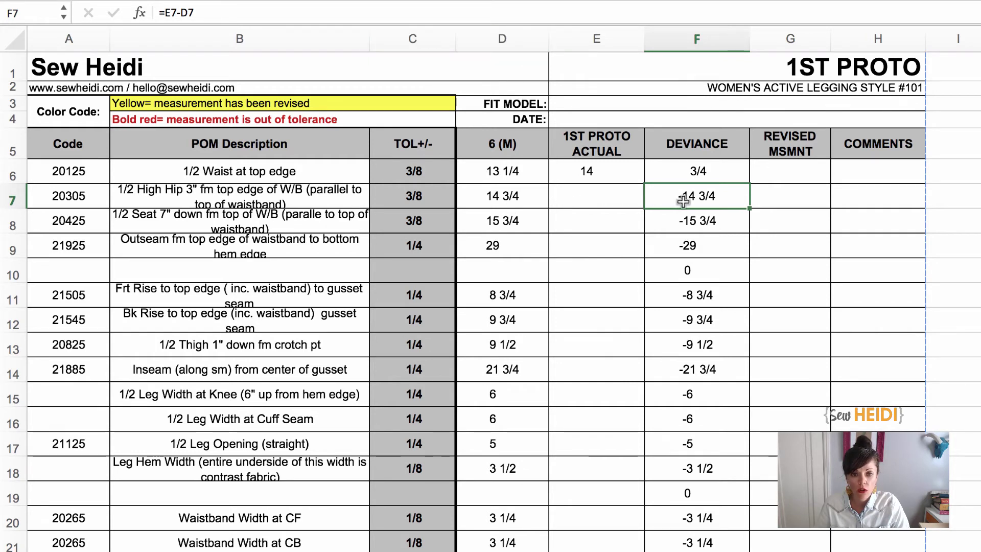
Rebuild the high hip deviance in F7 as =E7-D7, actual minus size 6 spec.
key("Delete")
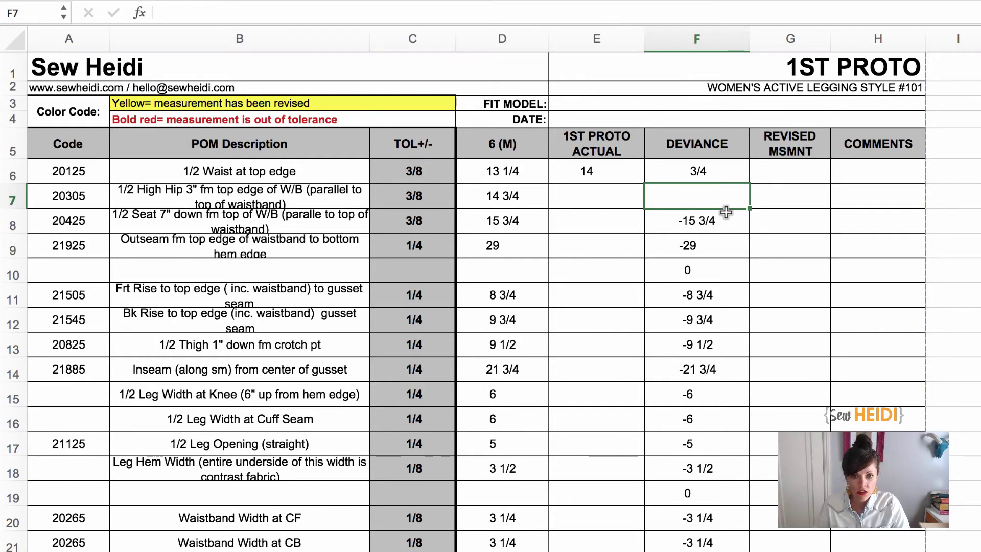
type("=")
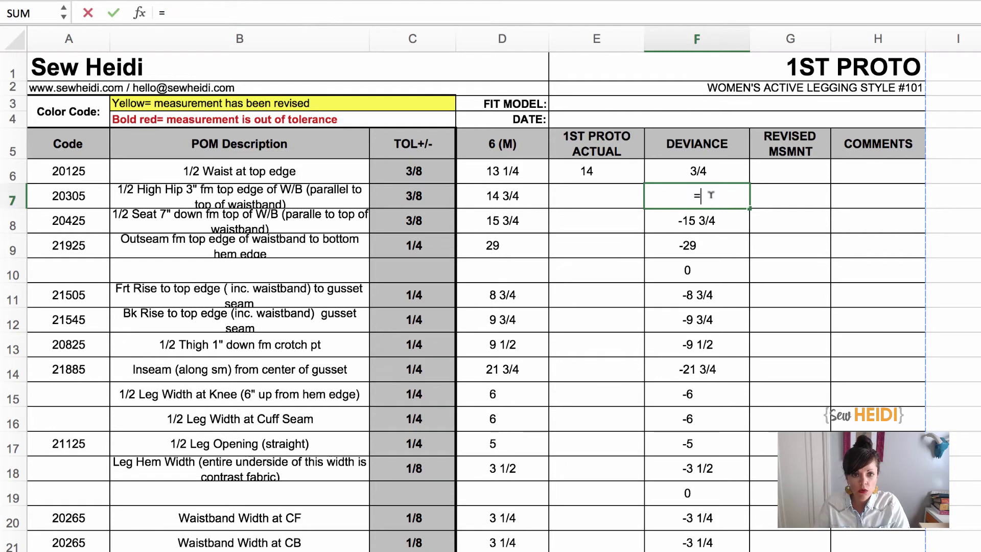
left_click(578, 202)
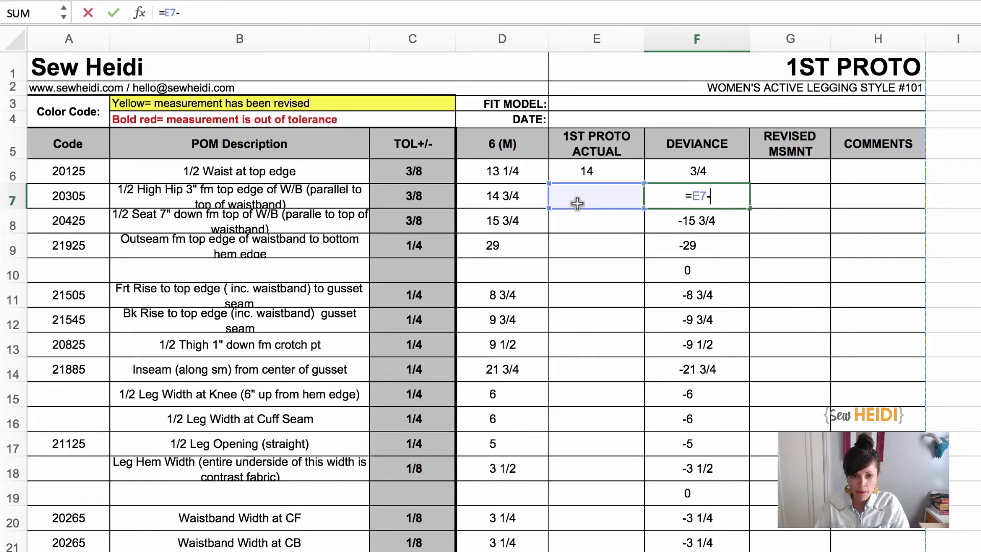
left_click(519, 196)
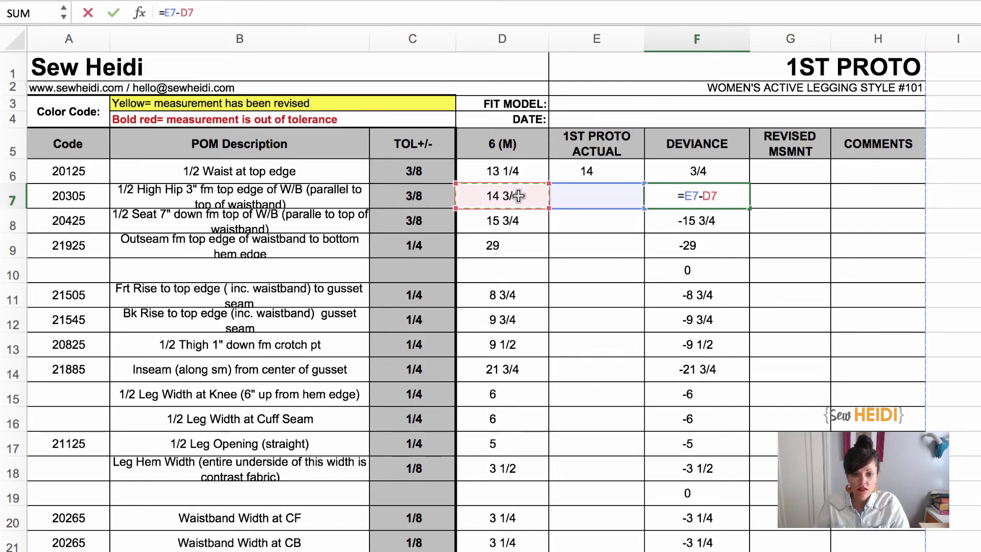
key("Return")
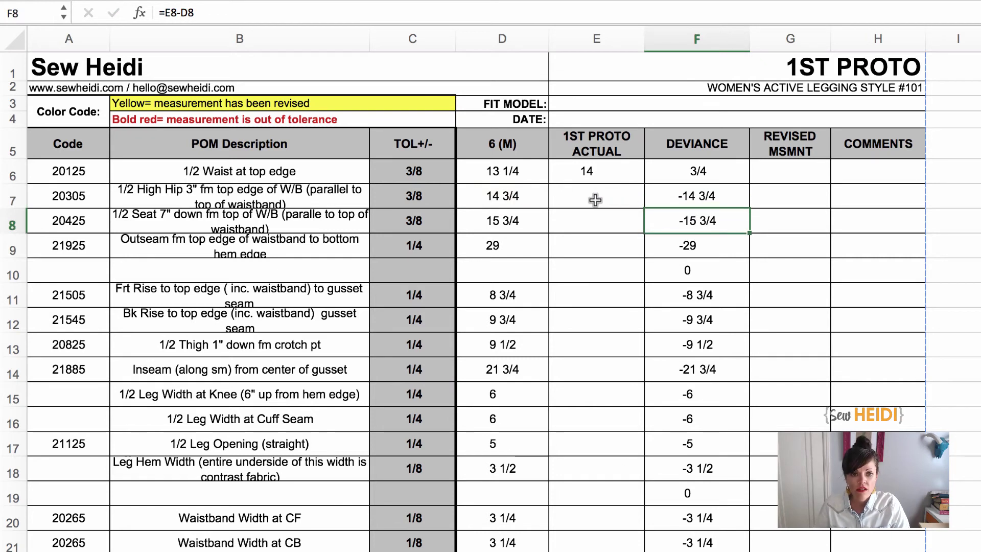
Enter a 14 1/2 high hip actual, giving a -1/4 deviance, and recheck the waist deviance.
left_click(594, 199)
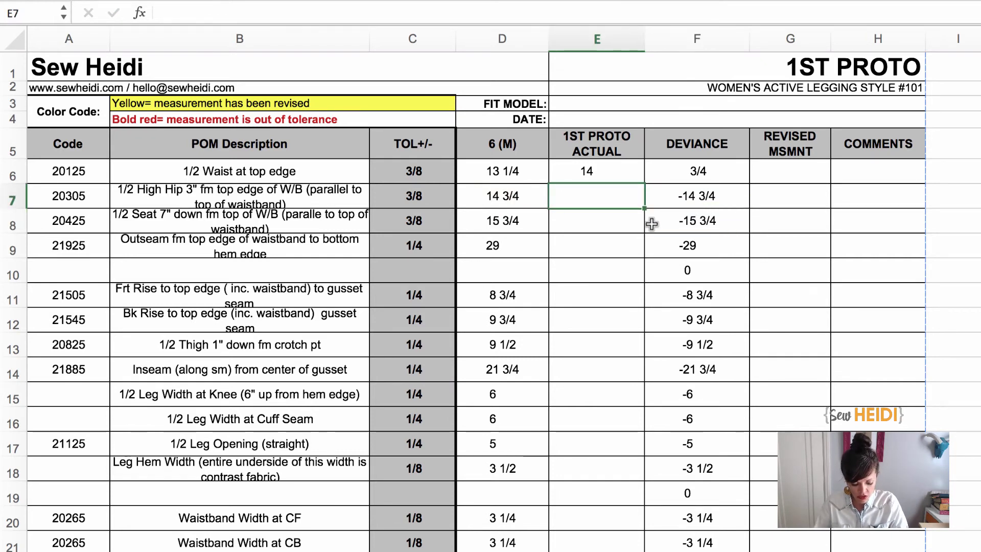
type("14")
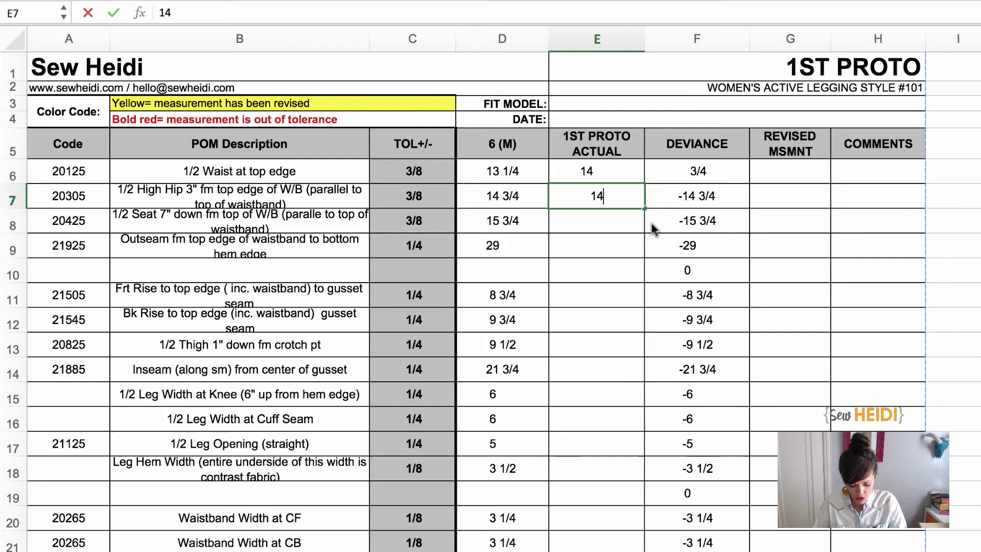
type(".5")
key("Return")
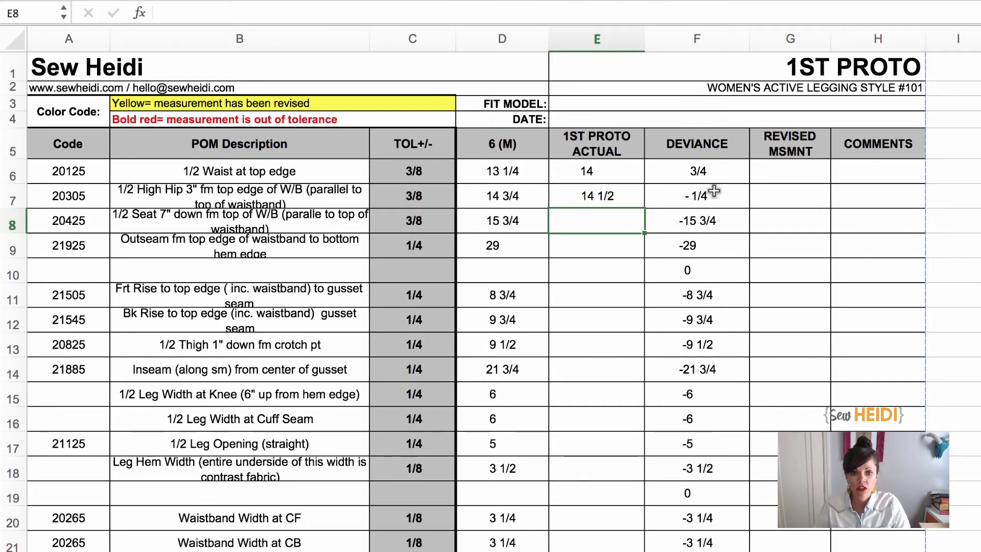
left_click(717, 196)
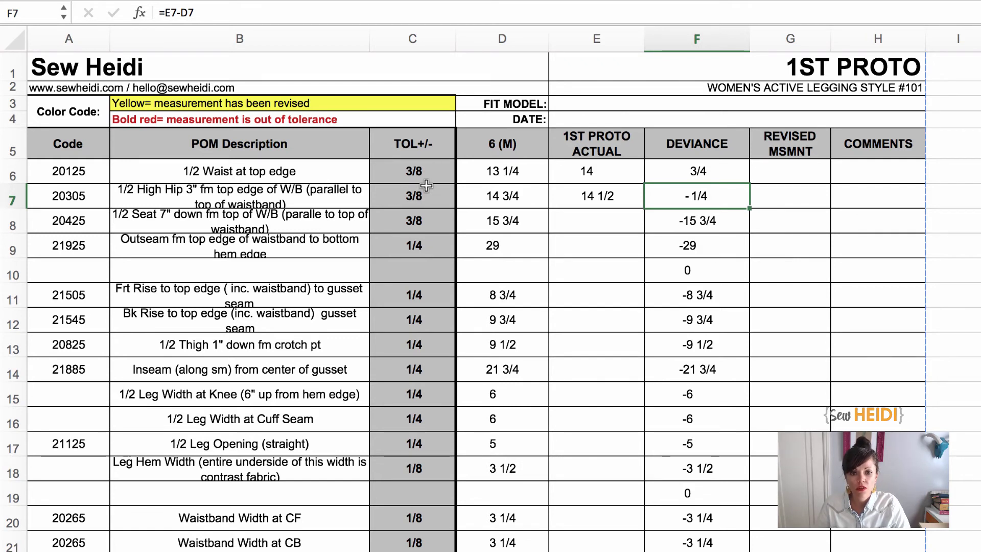
left_click(716, 171)
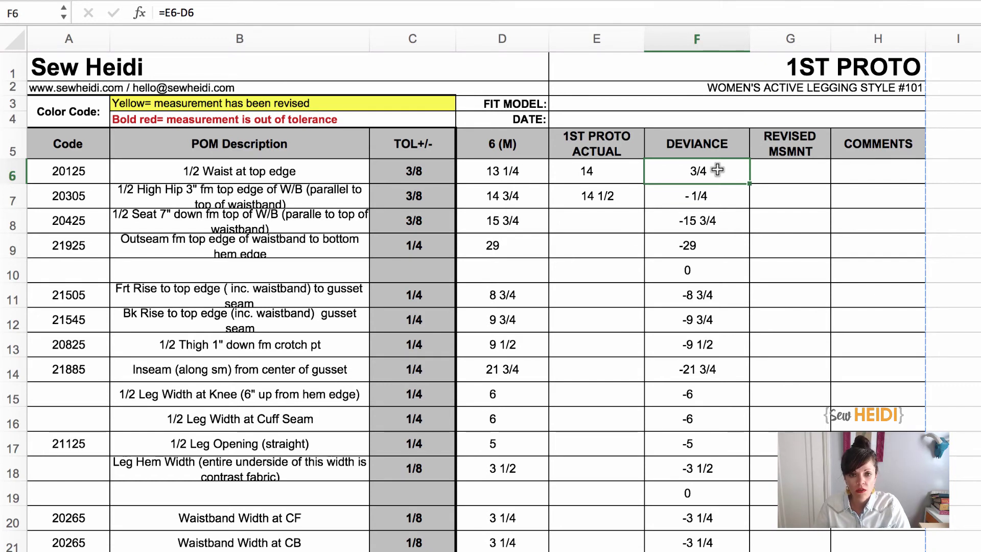
left_click(597, 220)
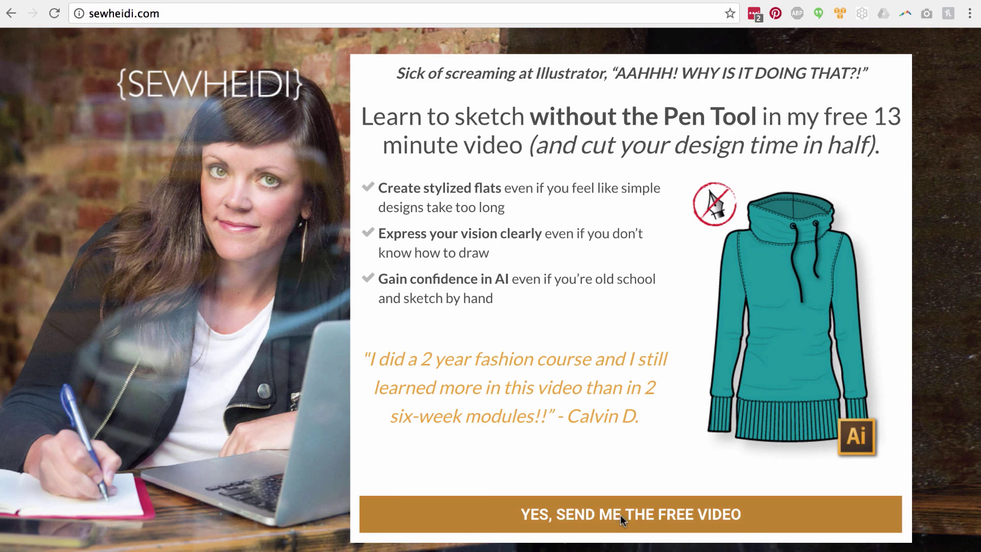
Start the free-video signup, entering the email address and moving to the first name.
left_click(620, 514)
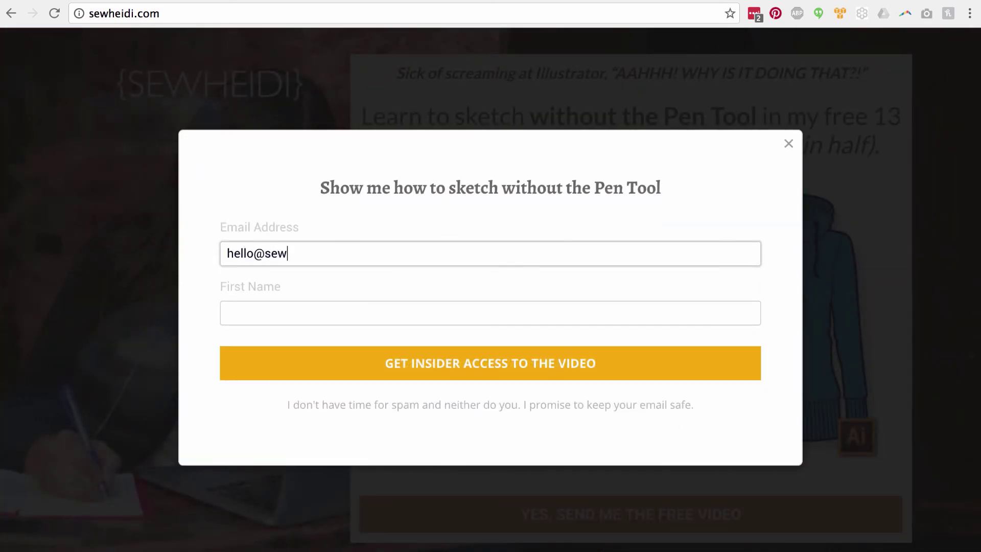
type("i.com")
key("Tab")
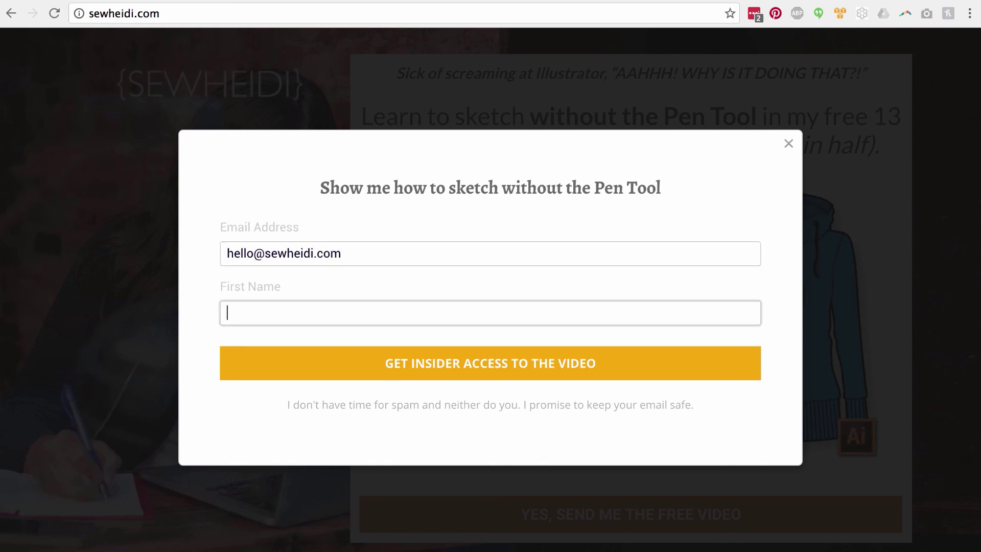